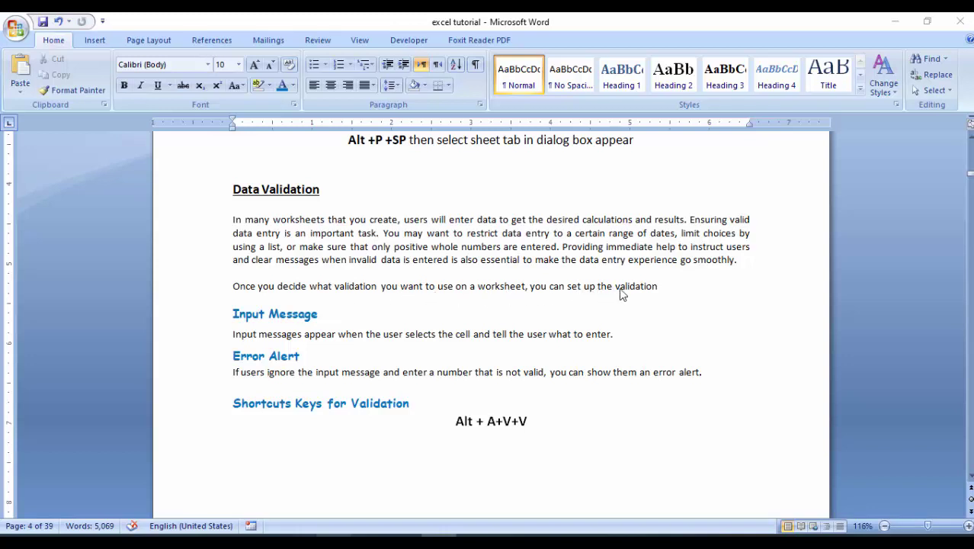
pyautogui.click(347, 287)
pyautogui.click(413, 288)
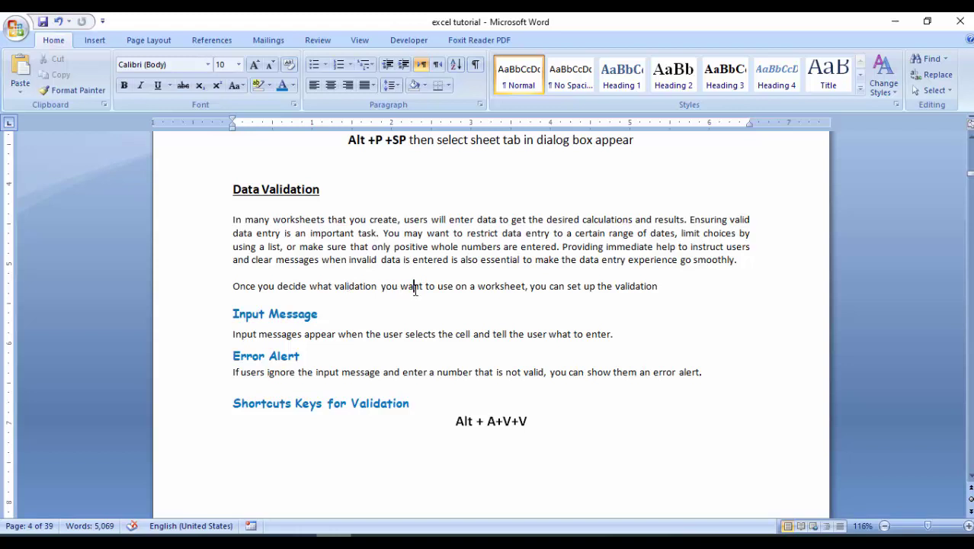
pyautogui.click(517, 289)
pyautogui.click(568, 289)
pyautogui.click(287, 314)
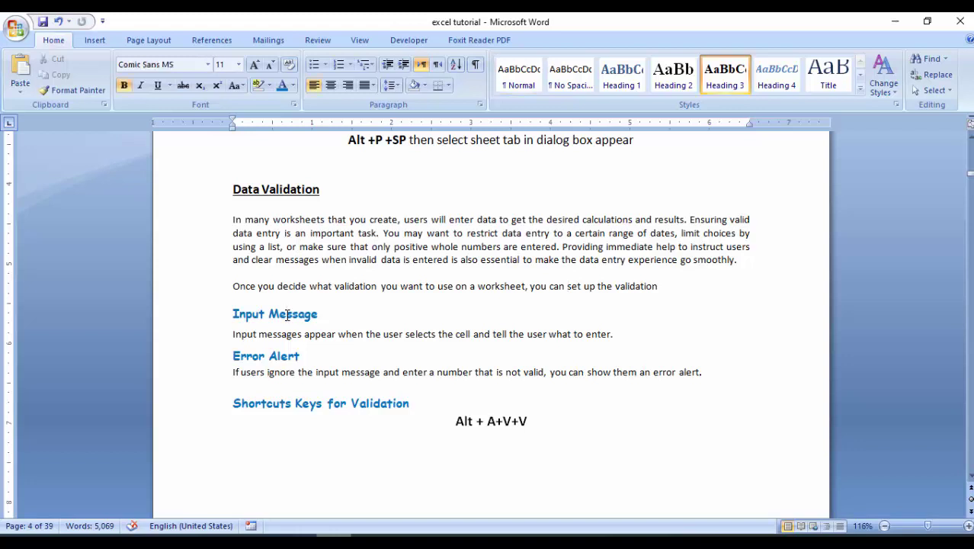
pyautogui.click(272, 354)
pyautogui.click(250, 317)
pyautogui.click(234, 314)
pyautogui.click(438, 334)
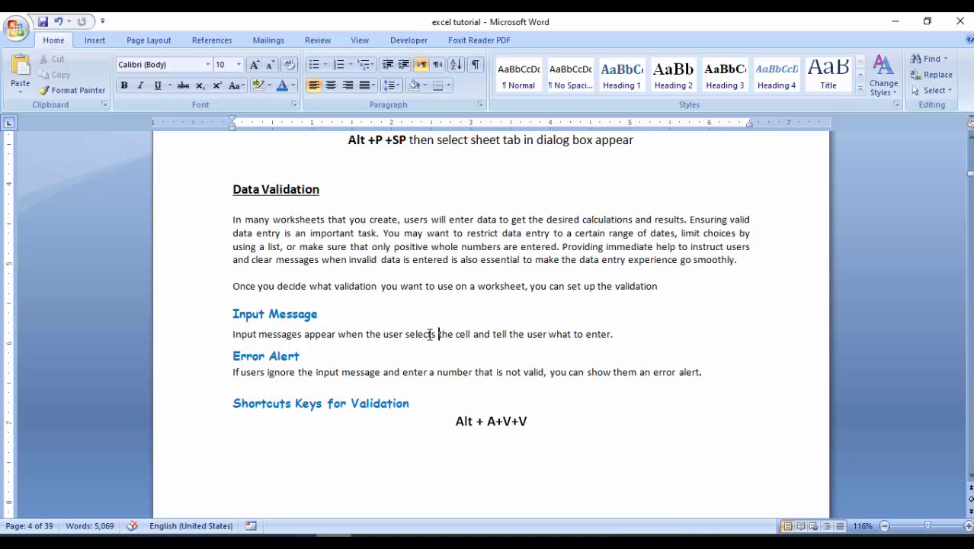
pyautogui.click(337, 334)
pyautogui.click(292, 336)
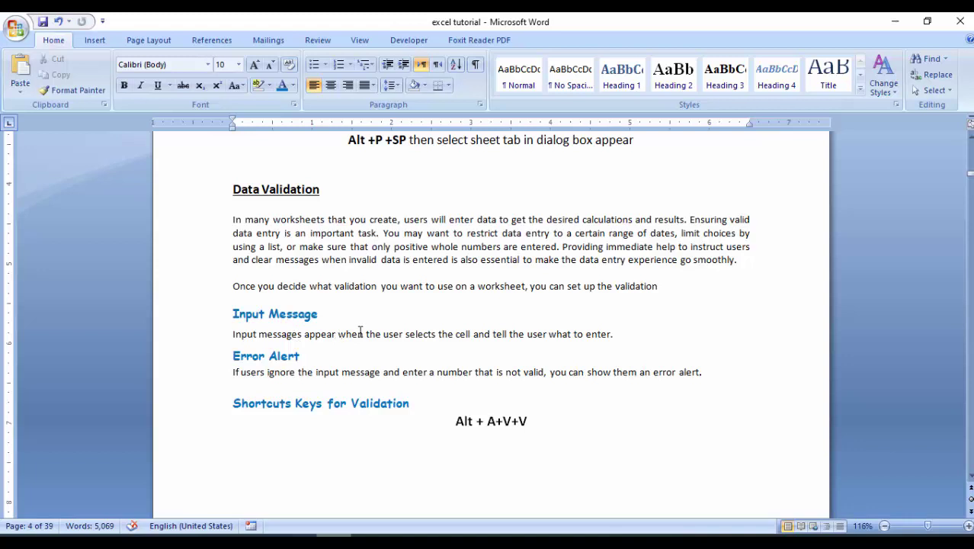
pyautogui.click(408, 336)
pyautogui.click(489, 334)
pyautogui.click(248, 357)
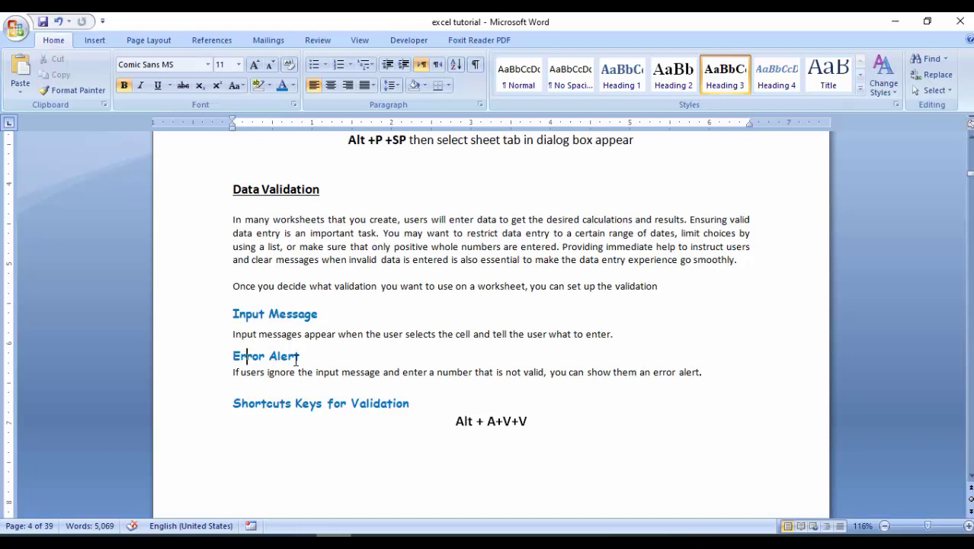
pyautogui.click(270, 371)
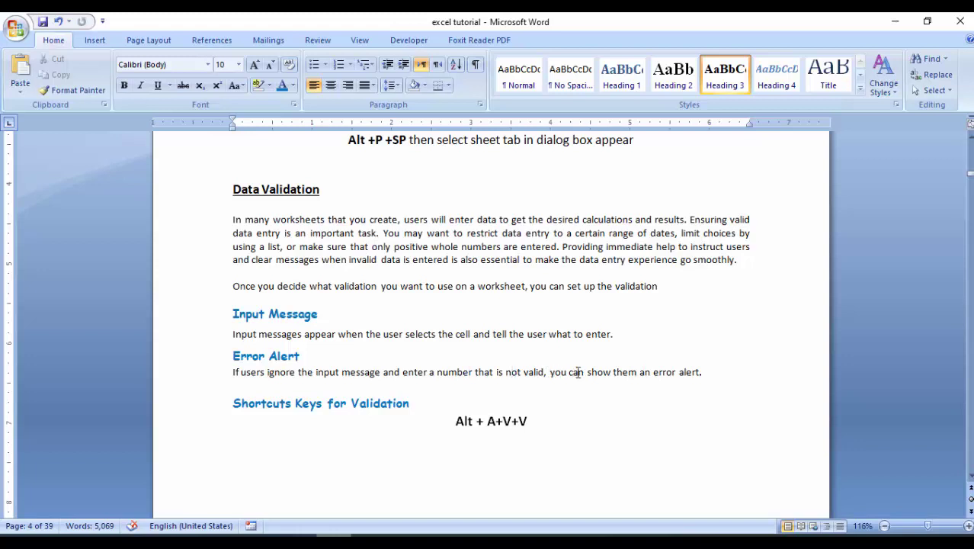
# In the Word notes, point out the error alert text and the Alt + A+V+V validation shortcut
pyautogui.click(693, 373)
pyautogui.click(297, 402)
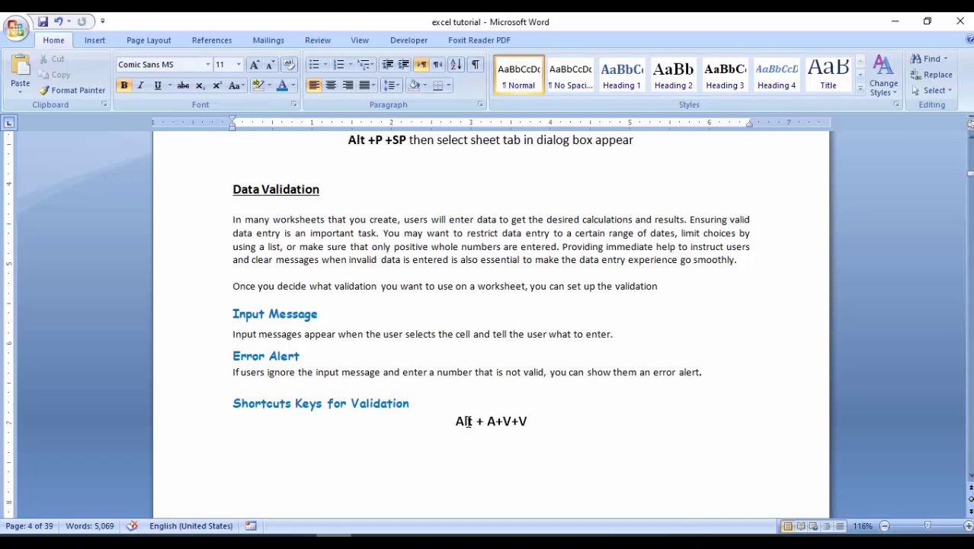
pyautogui.click(467, 421)
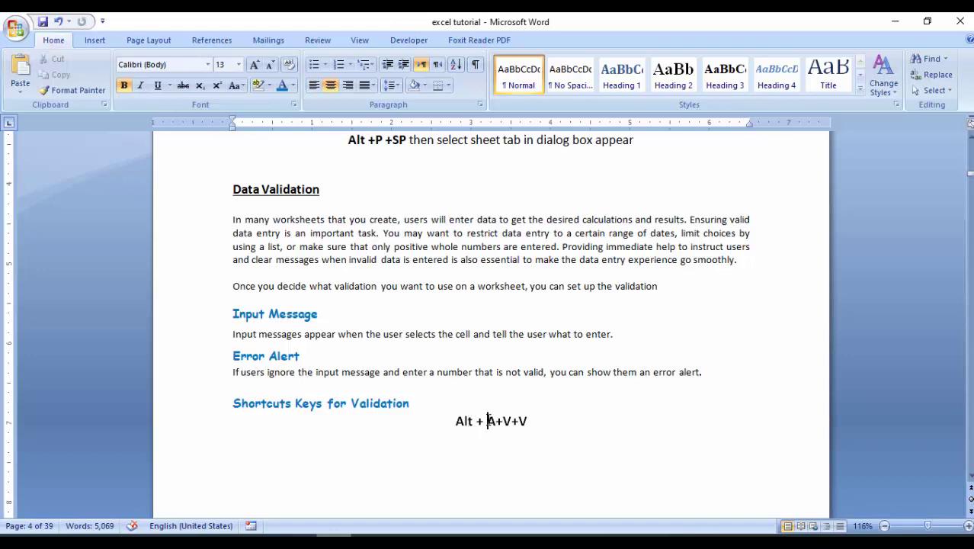
pyautogui.click(527, 424)
# In Excel, select answer cell F5 and look at the Data tab's Data Validation menu
pyautogui.hotkey('alt', 'Tab')
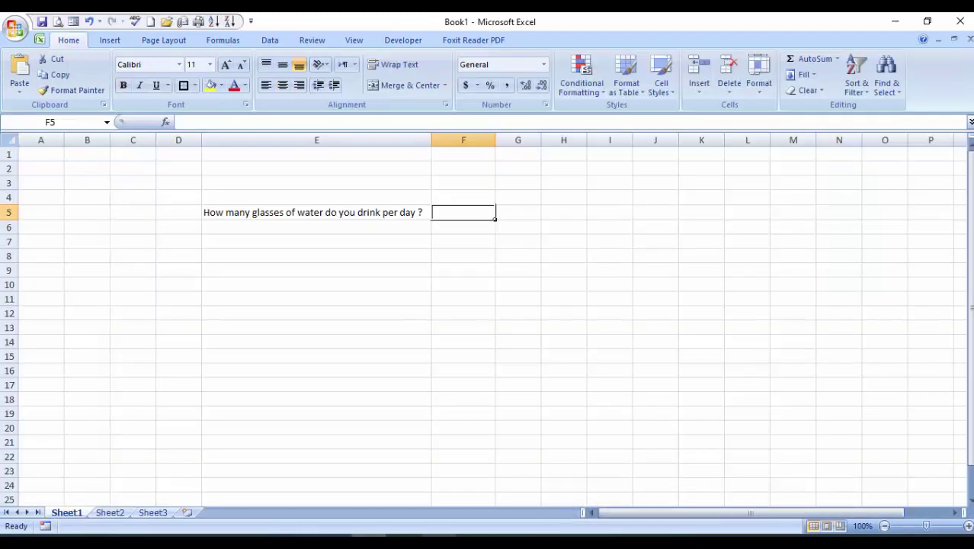
pyautogui.click(463, 277)
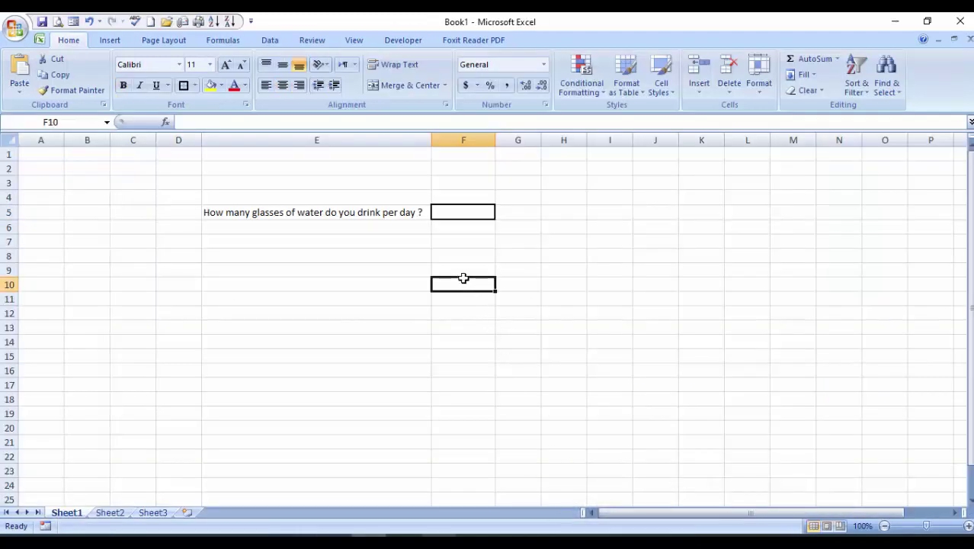
pyautogui.click(459, 215)
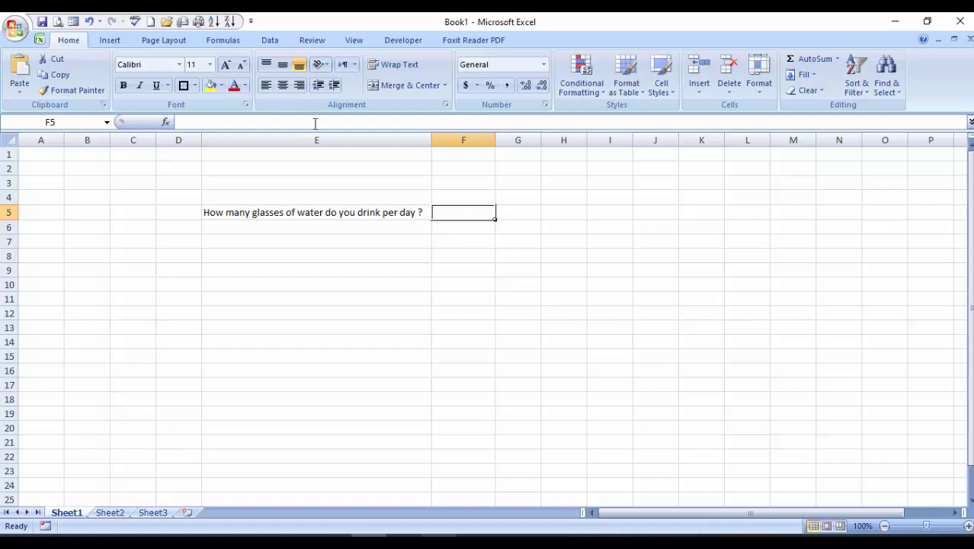
pyautogui.click(271, 41)
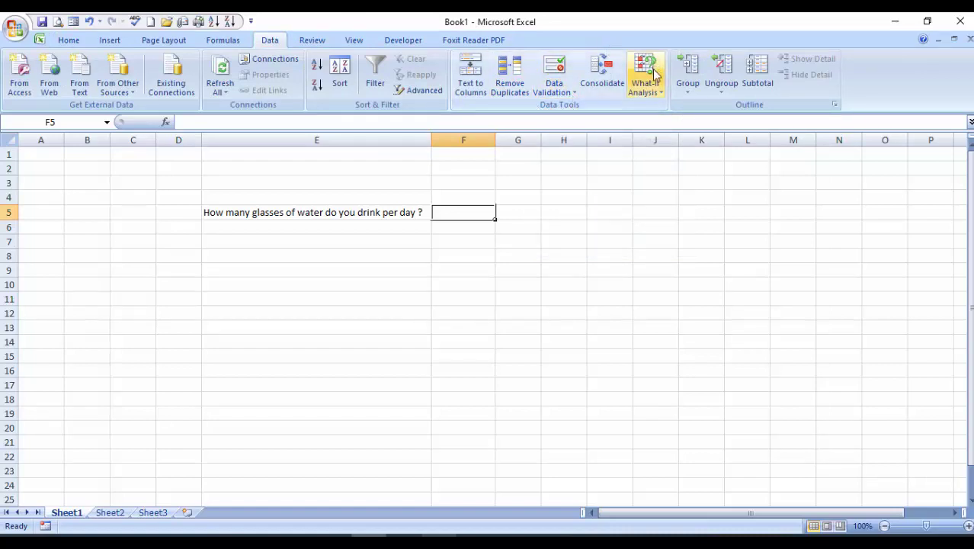
pyautogui.click(576, 95)
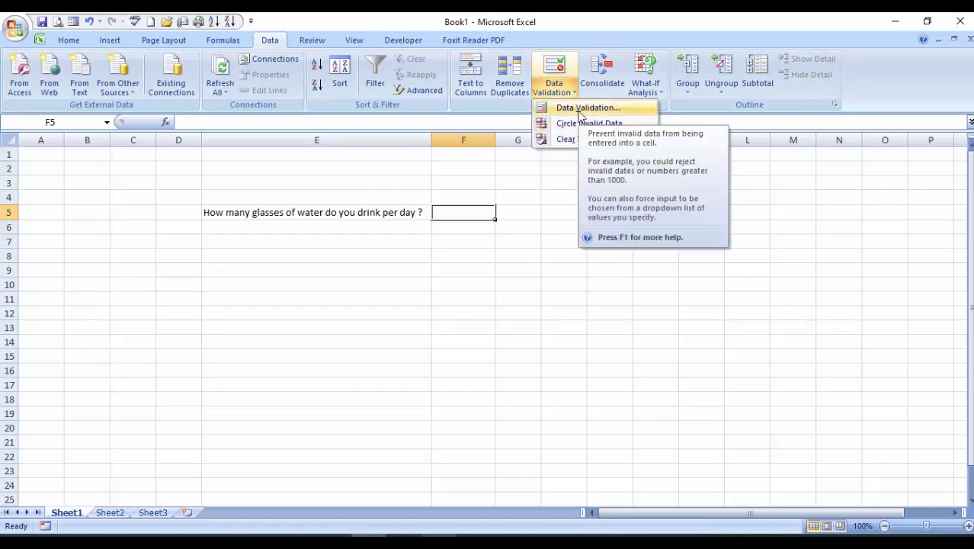
pyautogui.click(459, 355)
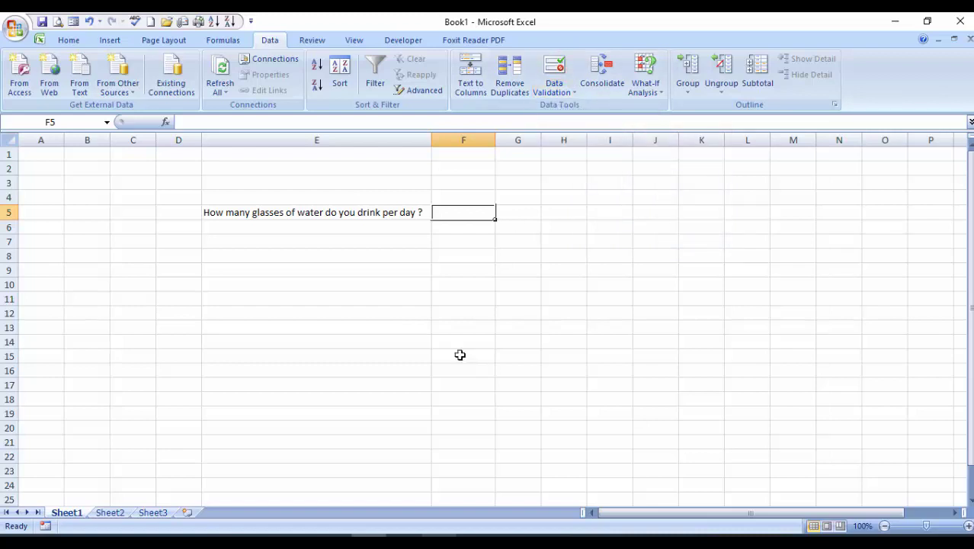
# Open the Data Validation dialog for F5 using the Alt, A, V, V shortcut
pyautogui.press('alt')
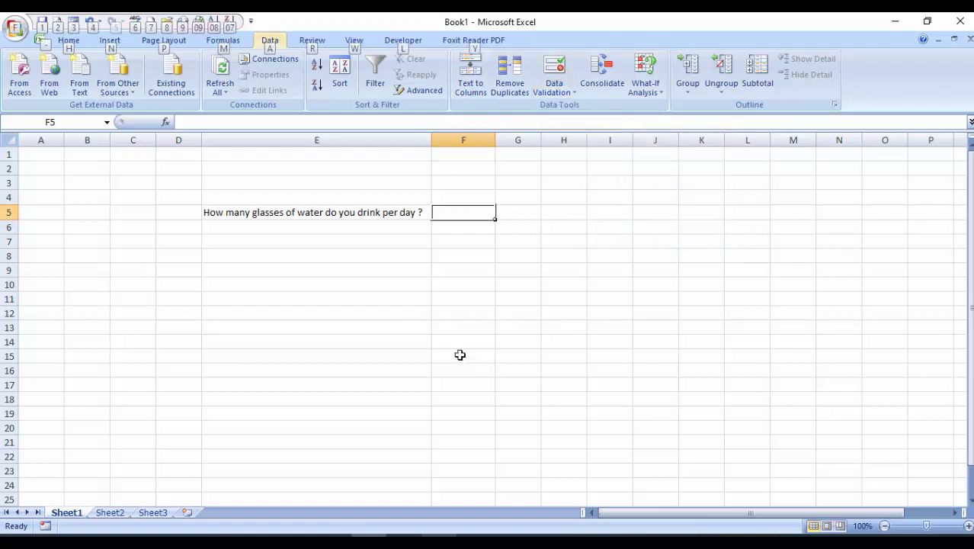
pyautogui.press('a')
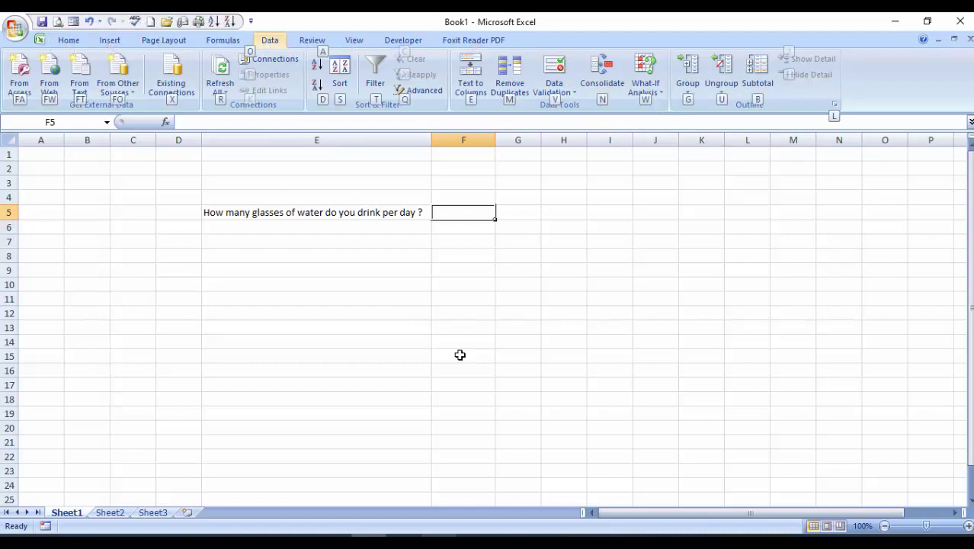
pyautogui.press('v')
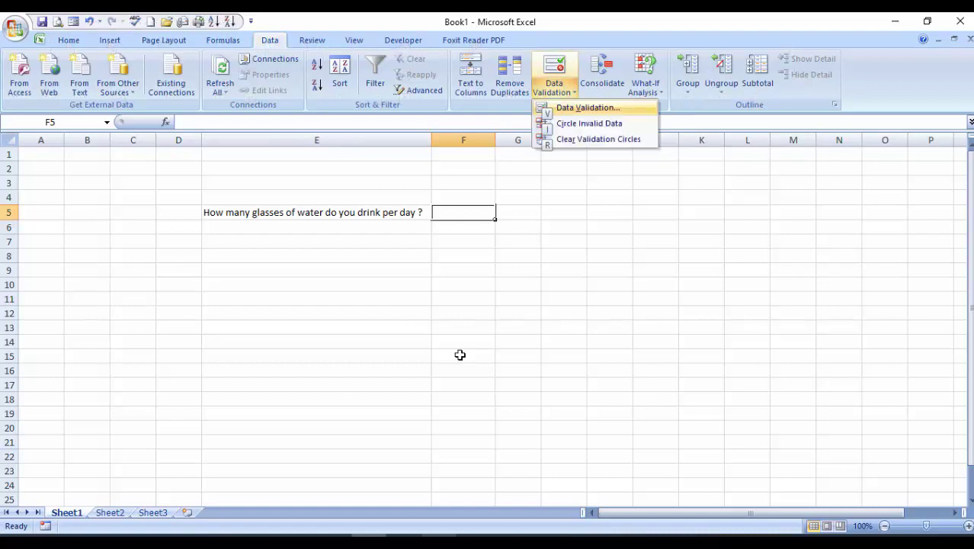
pyautogui.press('v')
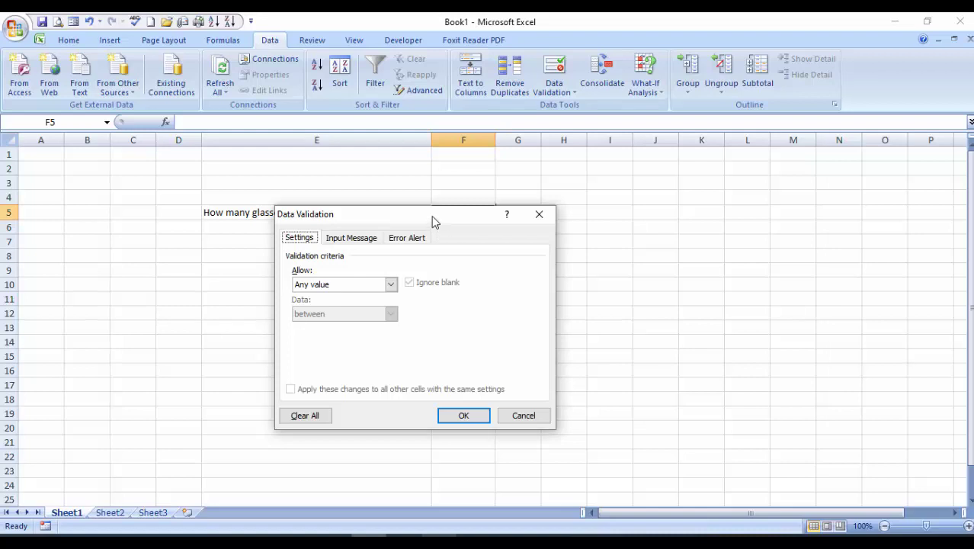
# Set F5's validation to Whole number, between, minimum 0 and maximum 12, and apply it
pyautogui.moveTo(432, 216); pyautogui.dragTo(753, 160)
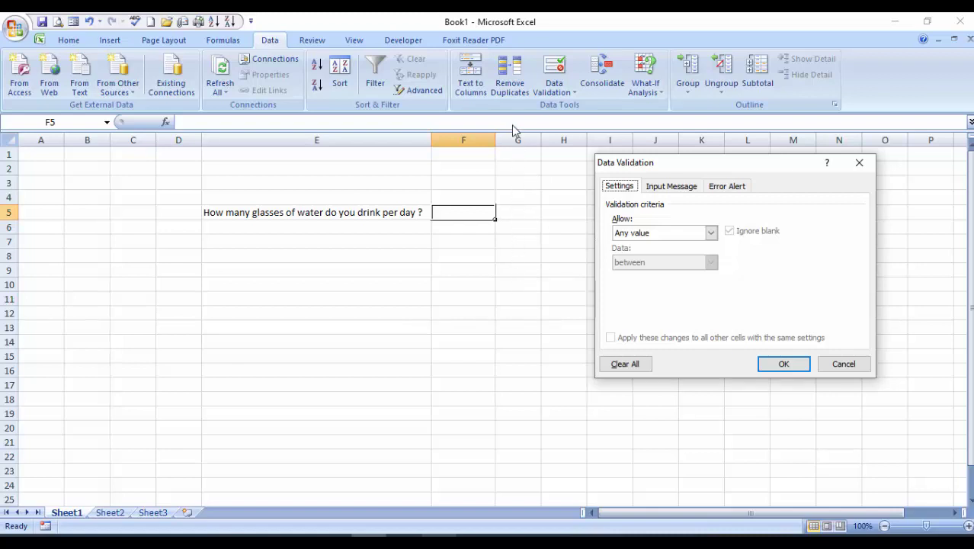
pyautogui.click(672, 236)
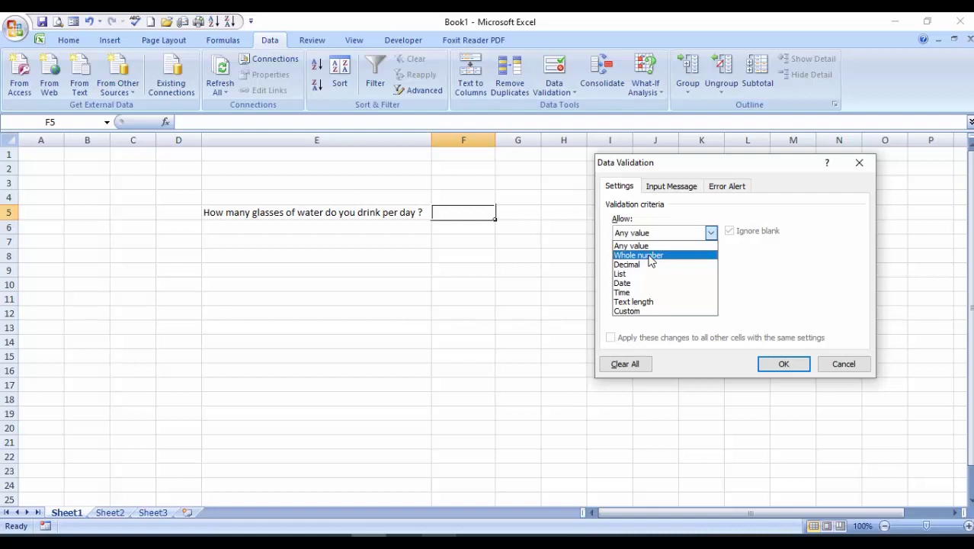
pyautogui.click(651, 256)
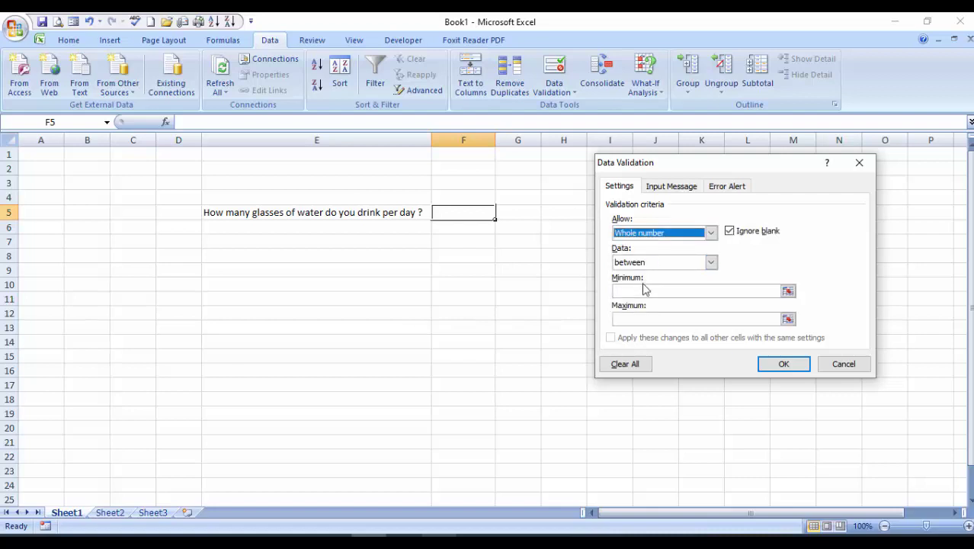
pyautogui.click(642, 291)
pyautogui.write('0')
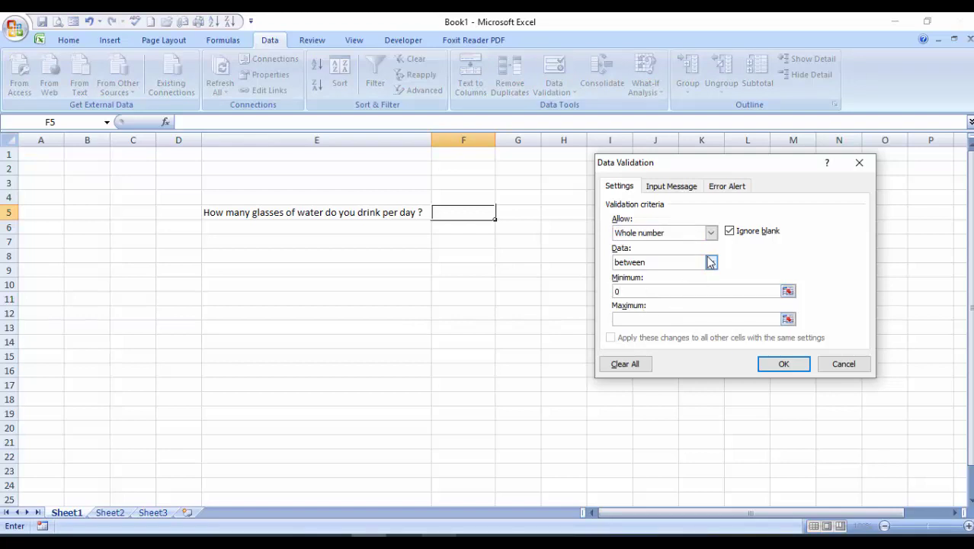
pyautogui.click(711, 263)
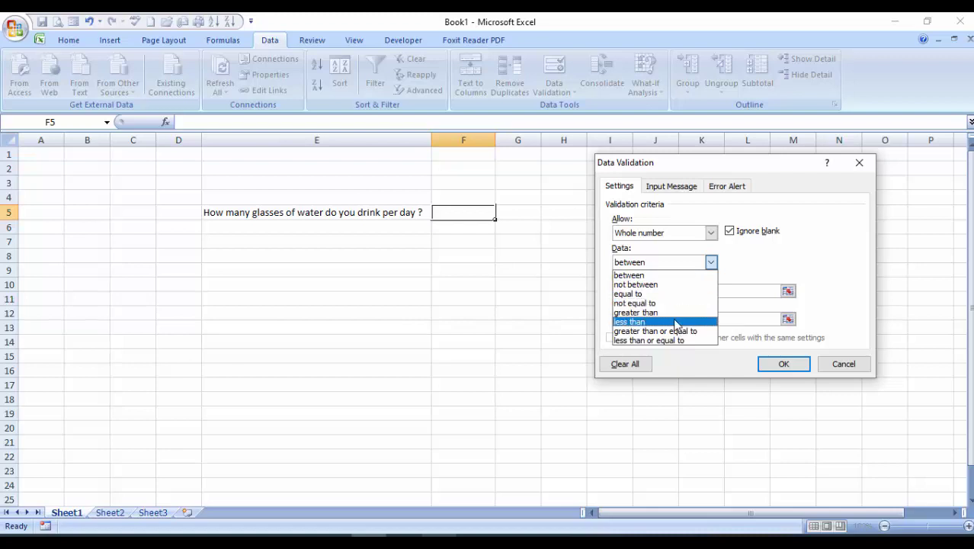
pyautogui.click(648, 276)
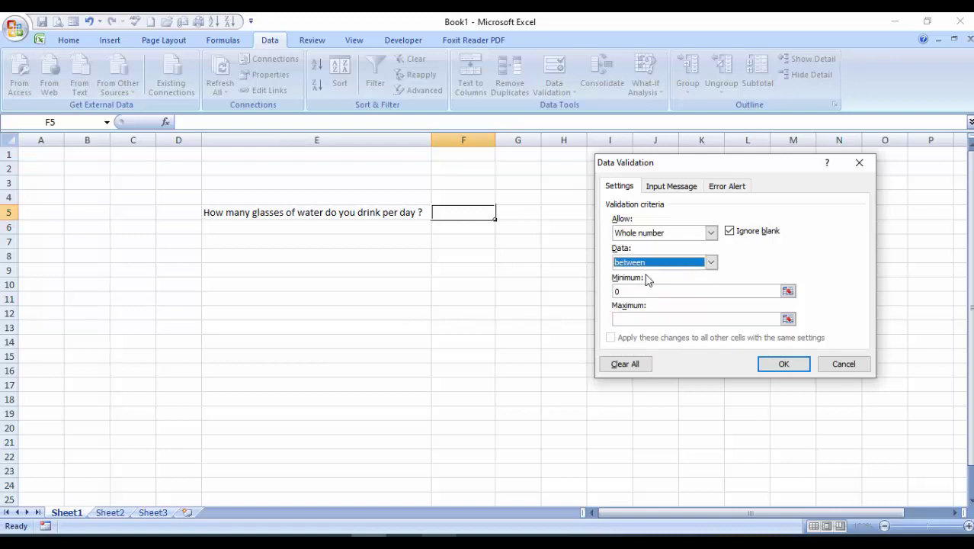
pyautogui.click(629, 320)
pyautogui.write('12')
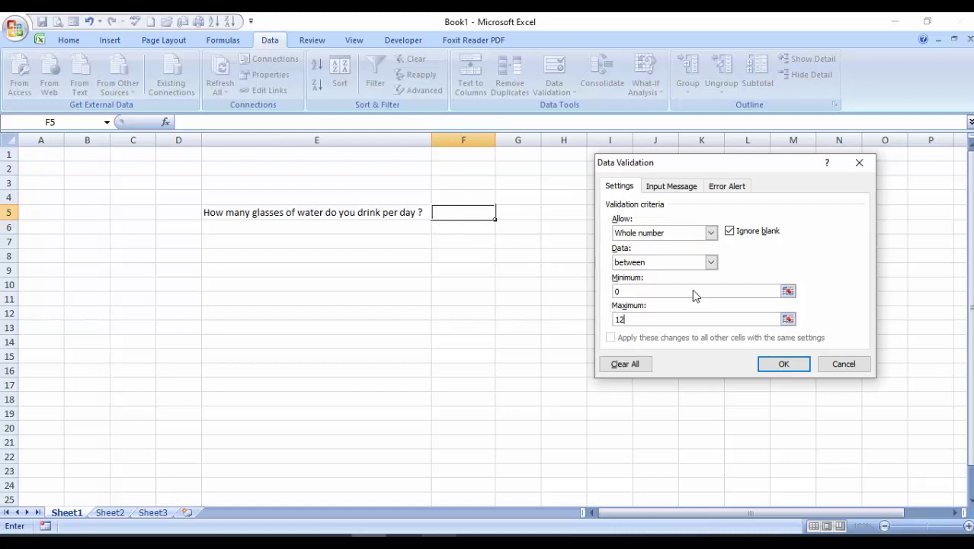
pyautogui.click(797, 365)
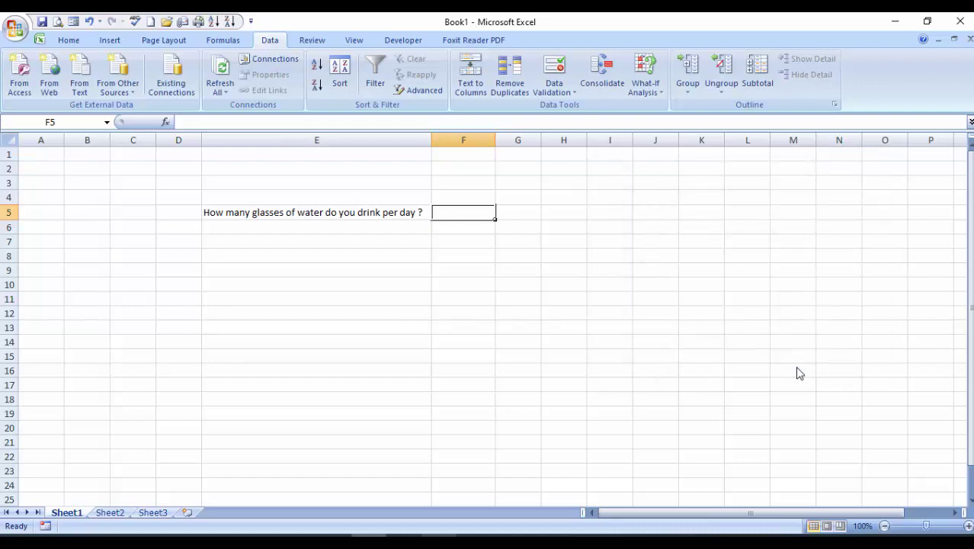
# Enter 15 in F5 and cancel the invalid-value alert that rejects it
pyautogui.write('1')
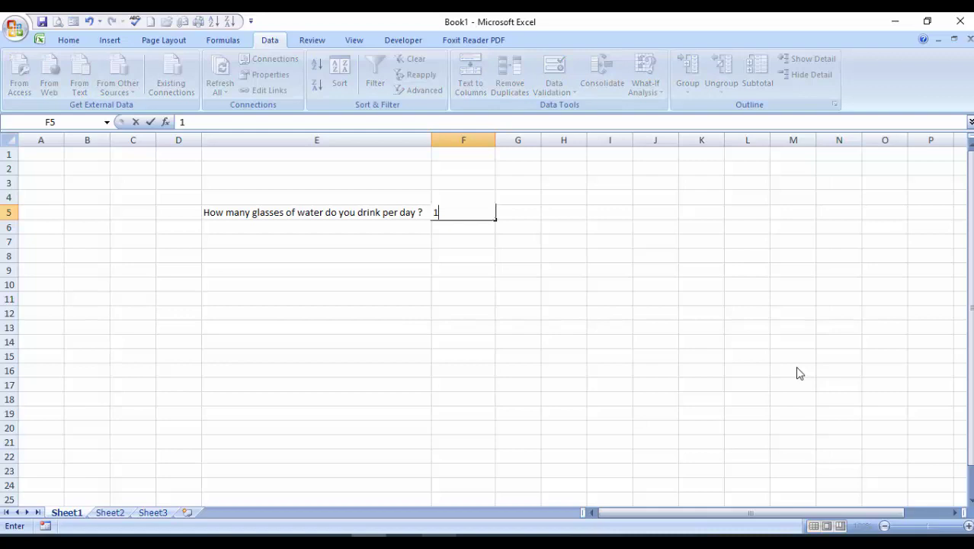
pyautogui.write('5')
pyautogui.press('Return')
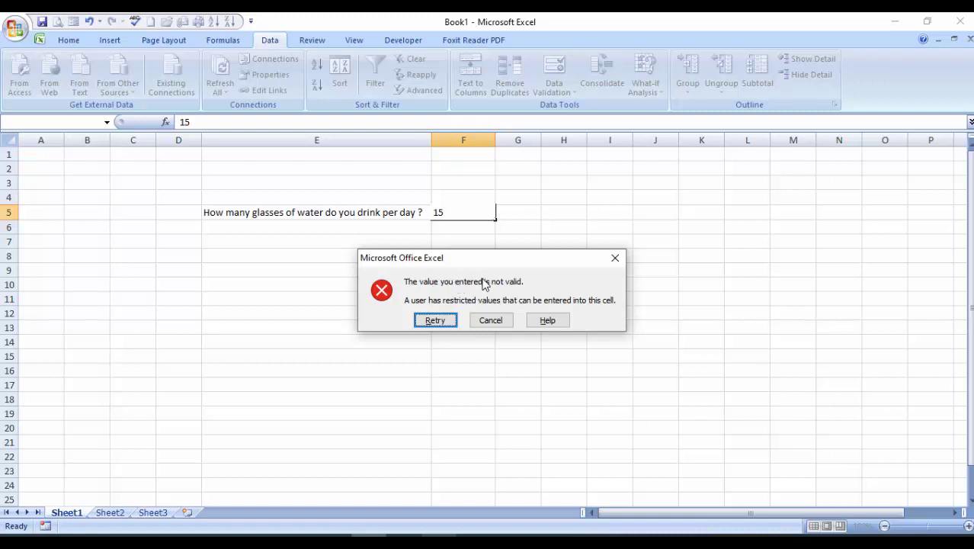
pyautogui.click(492, 320)
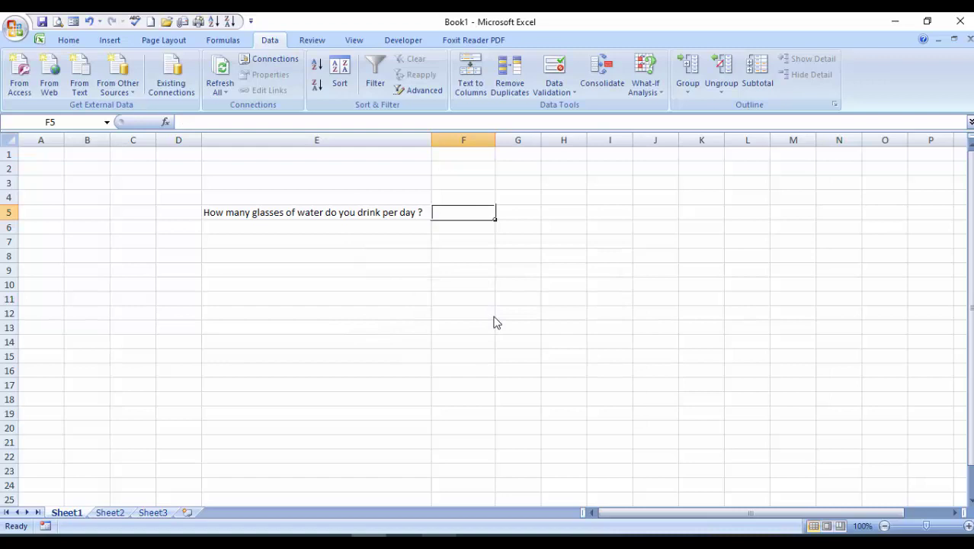
# Enter 10 in F5, which is accepted, then delete it to leave the cell empty
pyautogui.write('10')
pyautogui.press('Return')
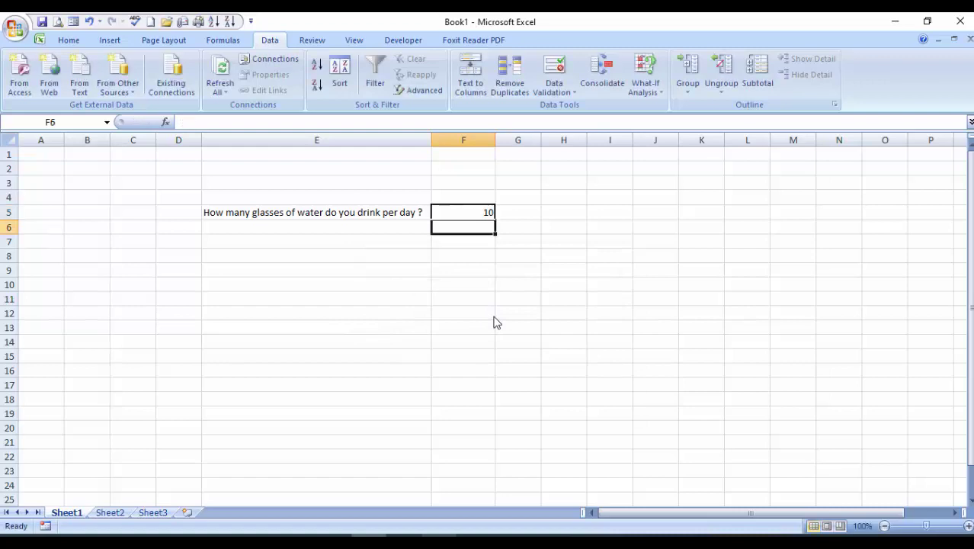
pyautogui.press('Up')
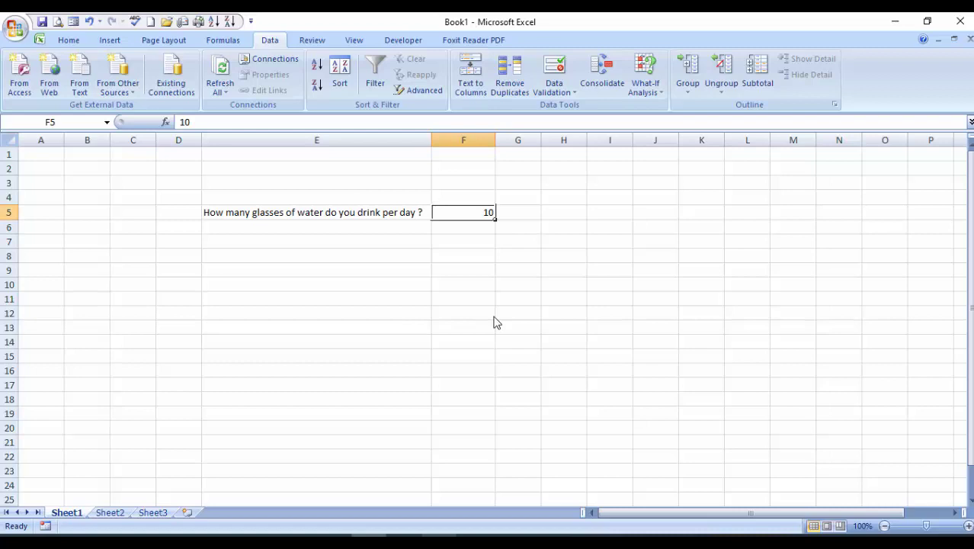
pyautogui.press('Delete')
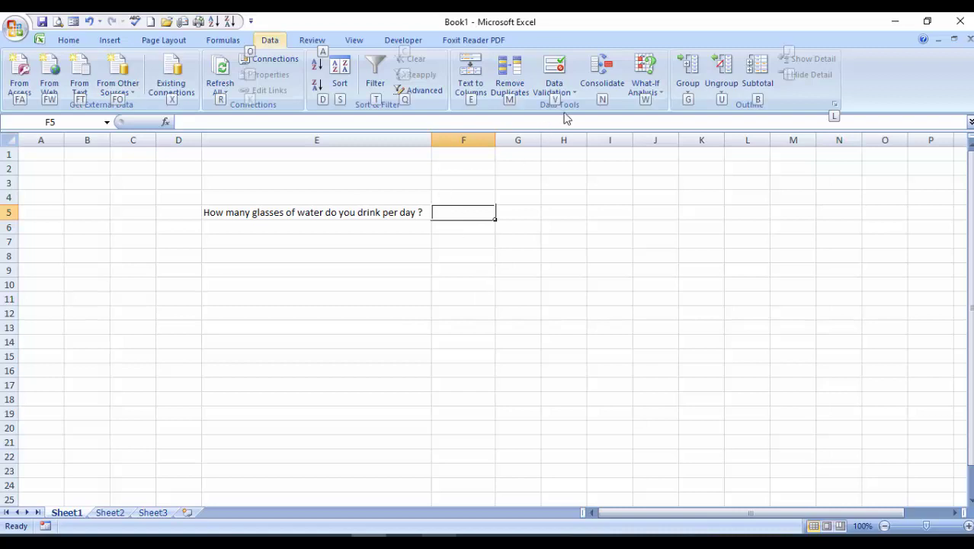
pyautogui.hotkey('alt', 'a')
pyautogui.click(573, 92)
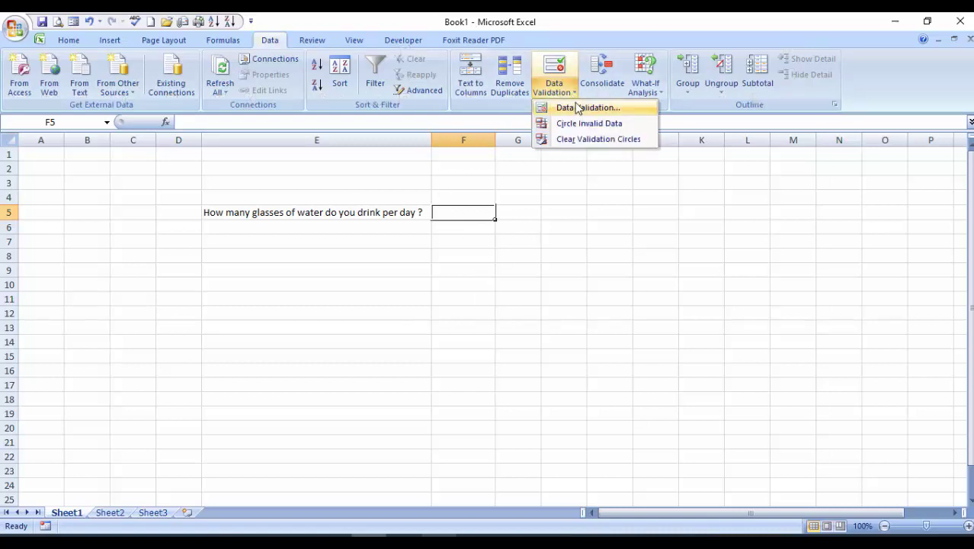
# Add an input message titled 'Glasses of water' reading 'Please enter a whole number between 0 and 12'
pyautogui.click(577, 105)
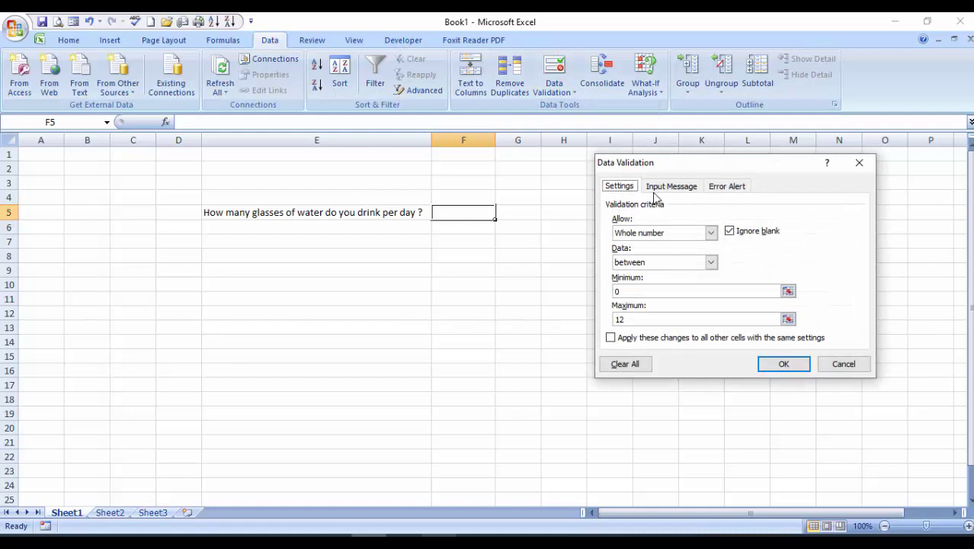
pyautogui.click(664, 189)
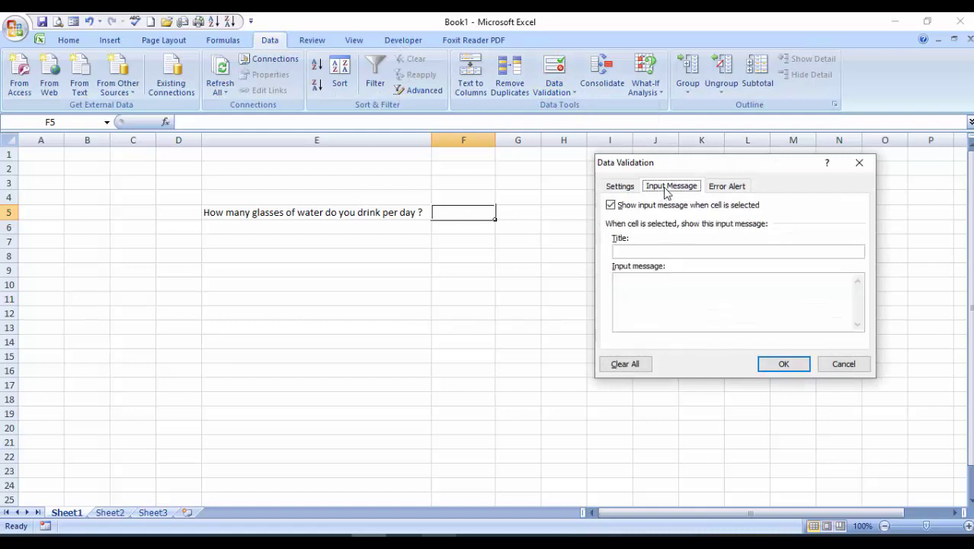
pyautogui.click(660, 252)
pyautogui.write('Glass')
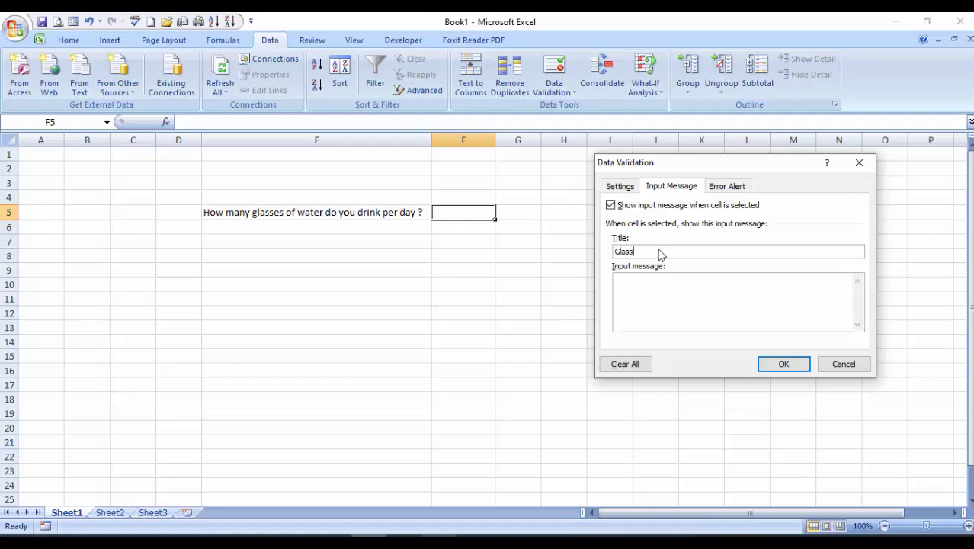
pyautogui.write('es')
pyautogui.write(' of w')
pyautogui.write('ater')
pyautogui.write('ease ')
pyautogui.write('et')
pyautogui.write('ente')
pyautogui.write('r a ')
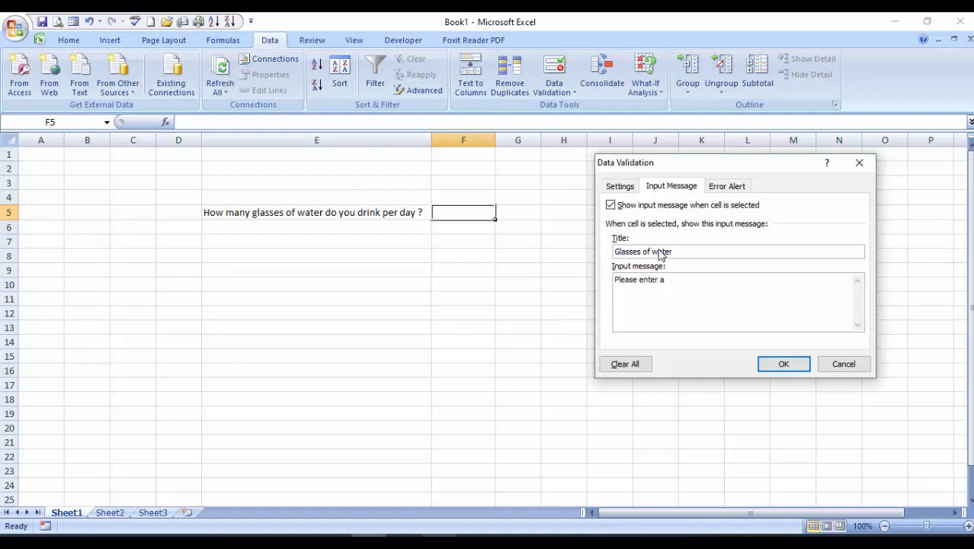
pyautogui.write('whole number')
pyautogui.write('betwee')
pyautogui.write('n')
pyautogui.write(' and')
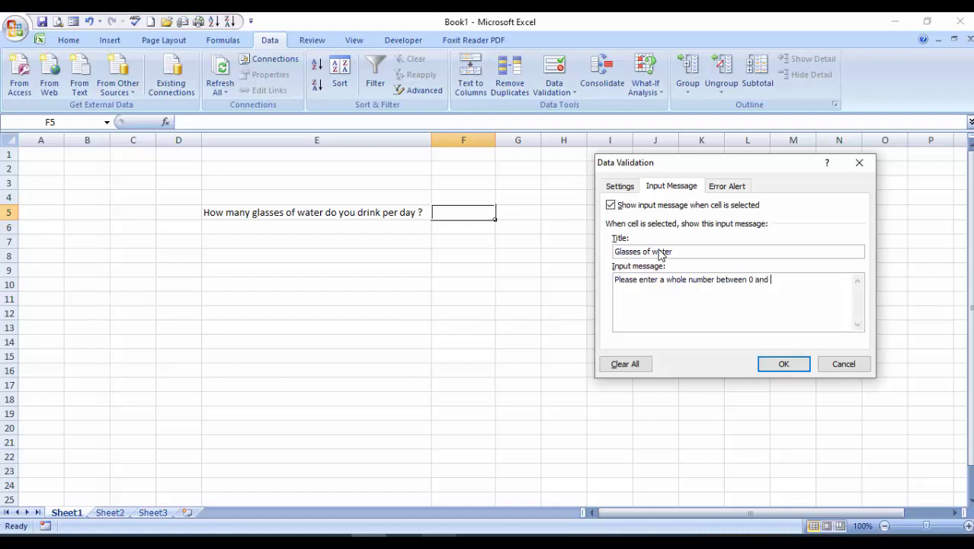
pyautogui.write(' 12')
pyautogui.press('Return')
# Set the error alert title to 'Not a valid Input' with message 'Are you drinking to much?'
pyautogui.click(724, 194)
pyautogui.click(725, 191)
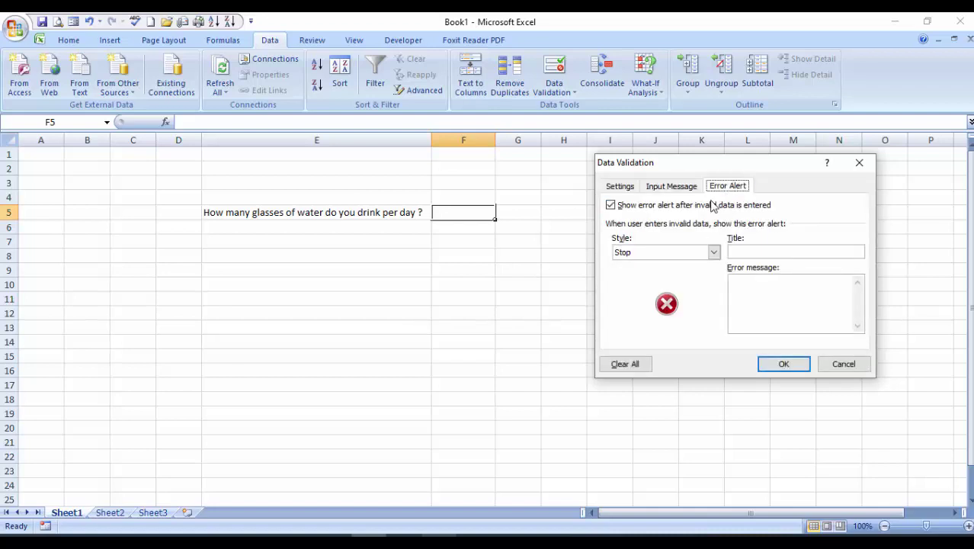
pyautogui.click(741, 250)
pyautogui.write('Not a ')
pyautogui.write('vali')
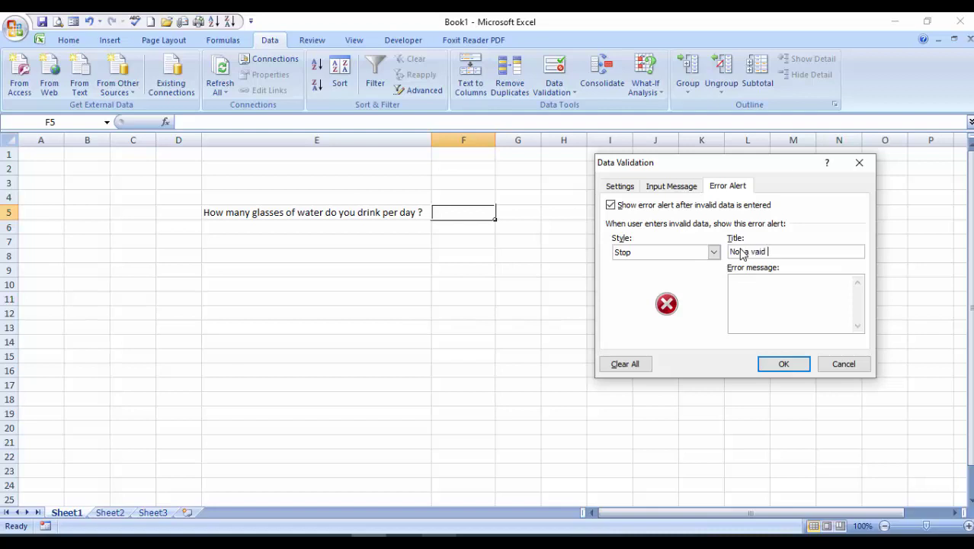
pyautogui.write('d I')
pyautogui.write('nput')
pyautogui.press('Tab')
pyautogui.write('e ')
pyautogui.write('you drin')
pyautogui.write('king ')
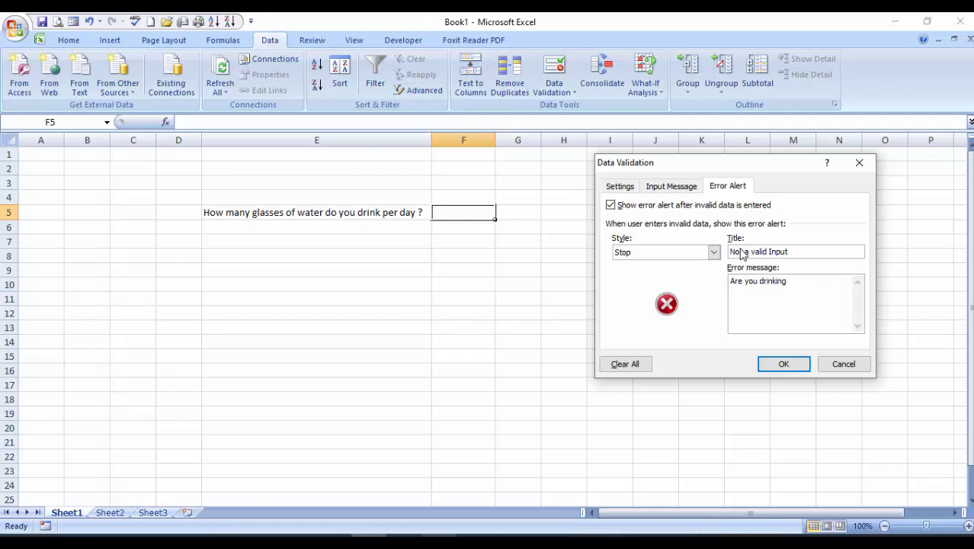
pyautogui.write('to')
pyautogui.write(' muc')
pyautogui.write('h')
pyautogui.click(791, 366)
# Apply the rule, reselect F5 to see its input message, and enter 20 to trigger the alert
pyautogui.click(789, 366)
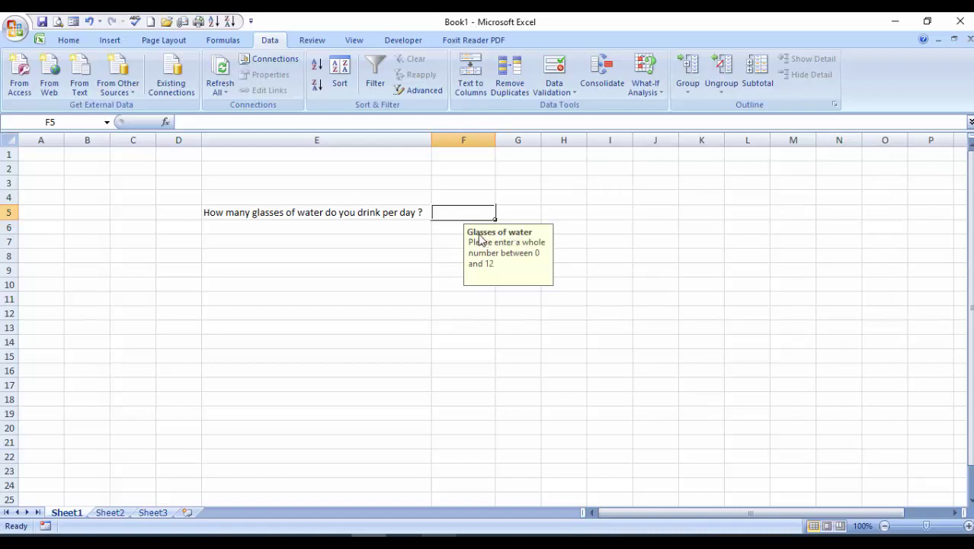
pyautogui.click(455, 314)
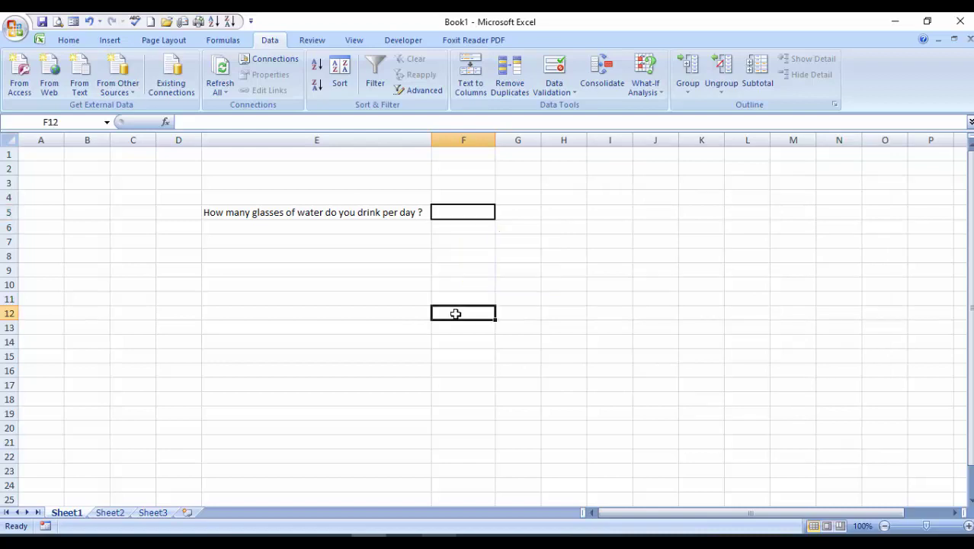
pyautogui.click(589, 296)
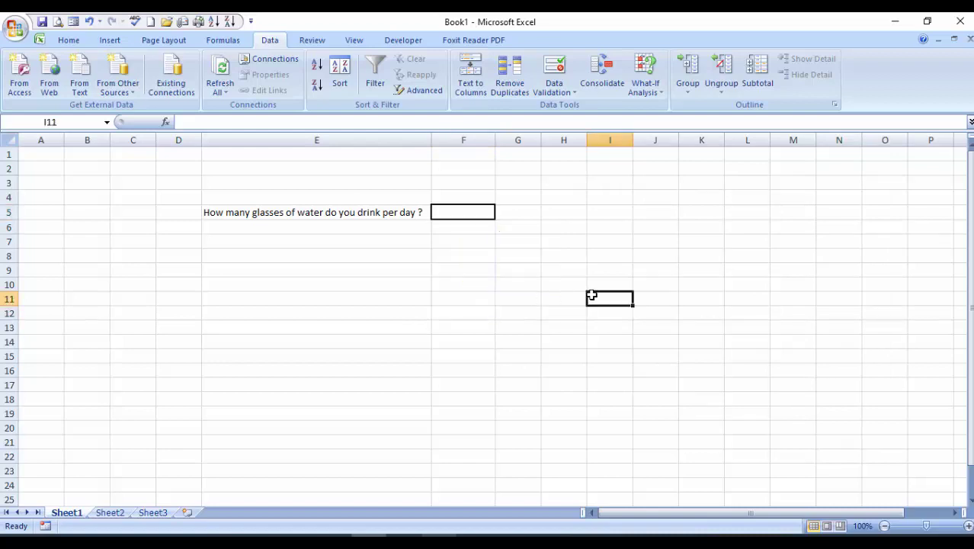
pyautogui.click(464, 214)
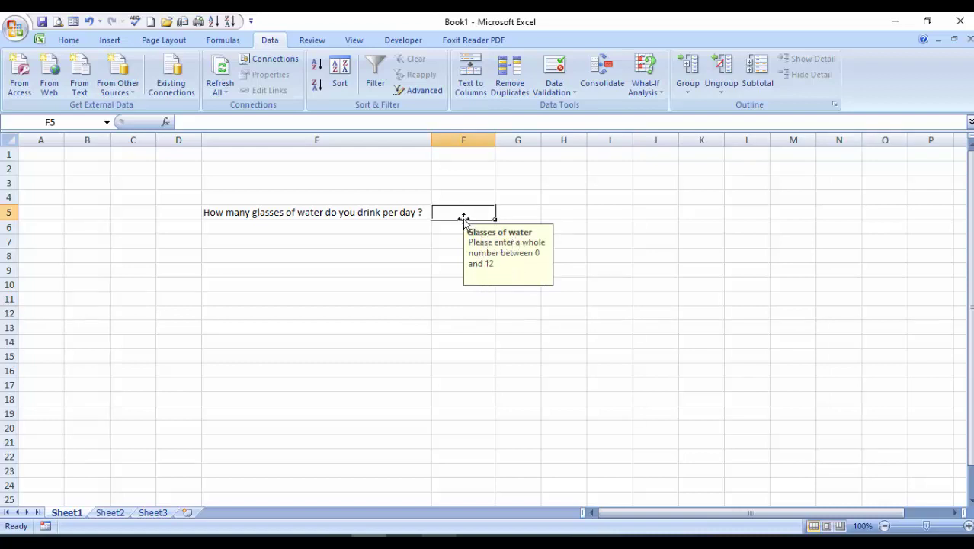
pyautogui.write('20')
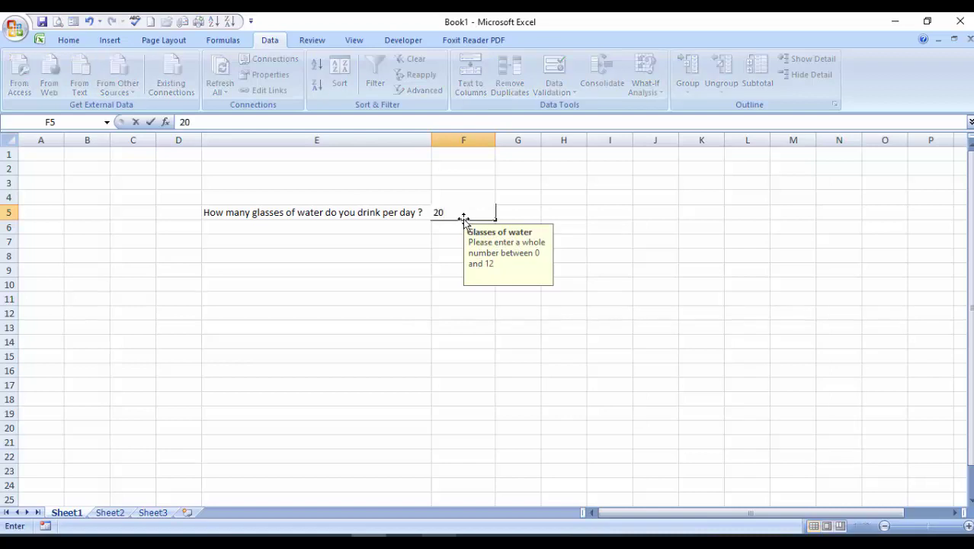
pyautogui.press('Return')
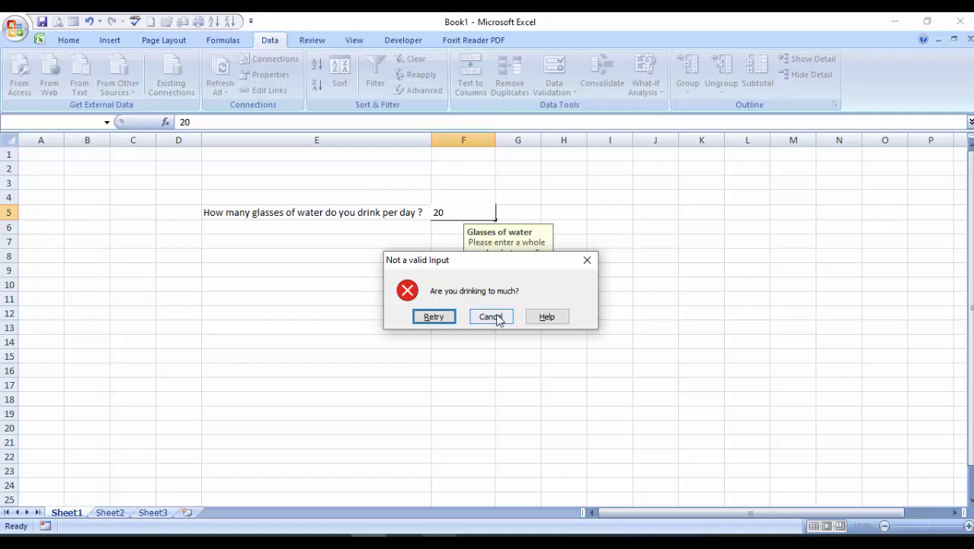
# Cancel the rejected 20, enter 11 in F5, and reselect the cell
pyautogui.click(497, 317)
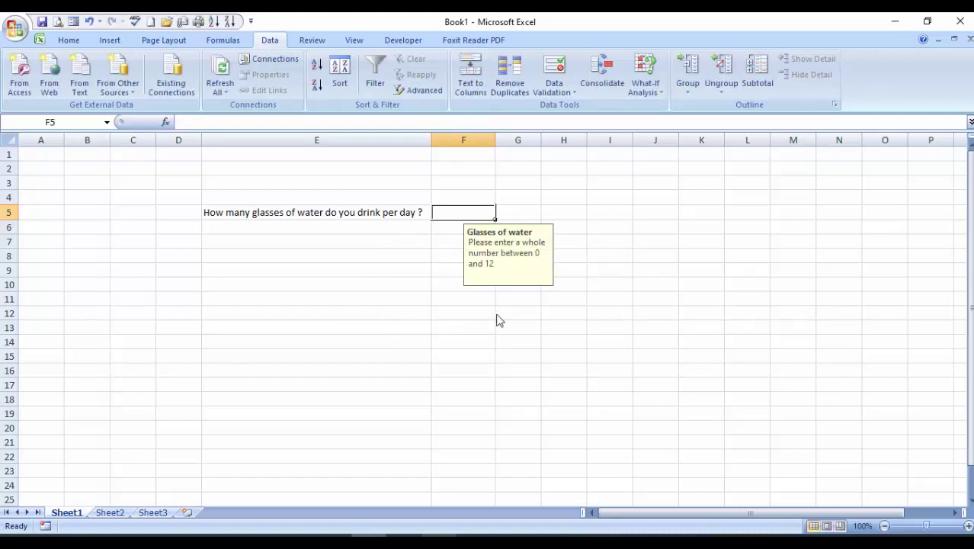
pyautogui.write('11')
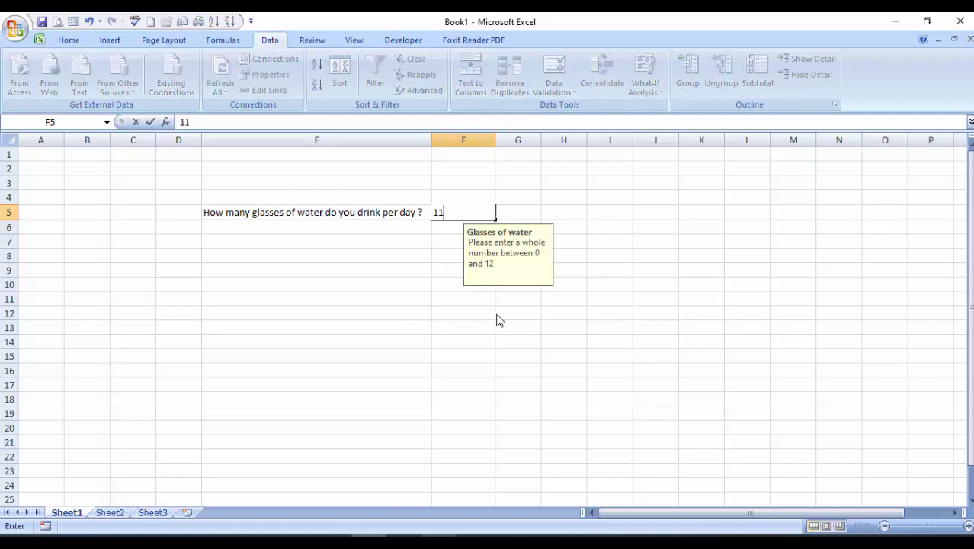
pyautogui.press('Return')
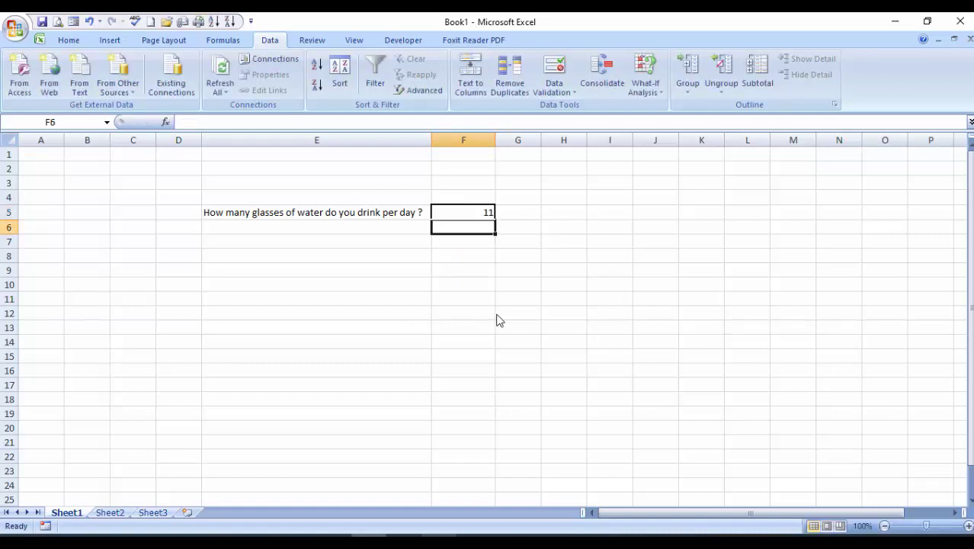
pyautogui.press('Down')
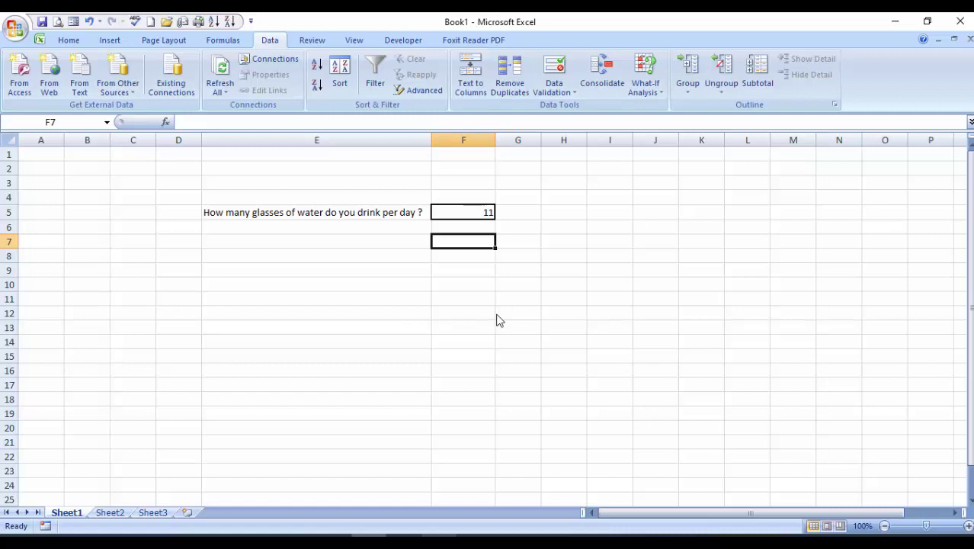
pyautogui.click(458, 218)
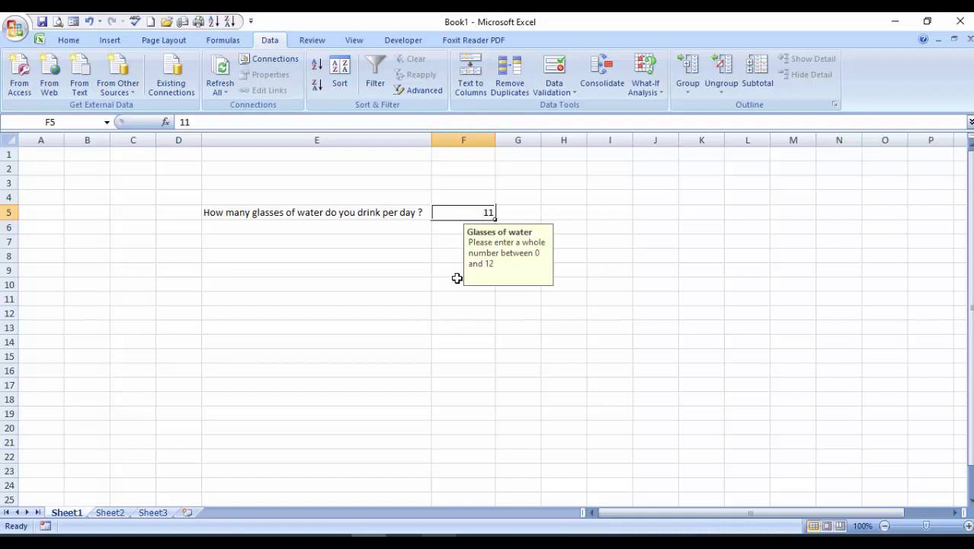
# Use Clear All in F5's Data Validation settings to reset it to Any value
pyautogui.click(572, 96)
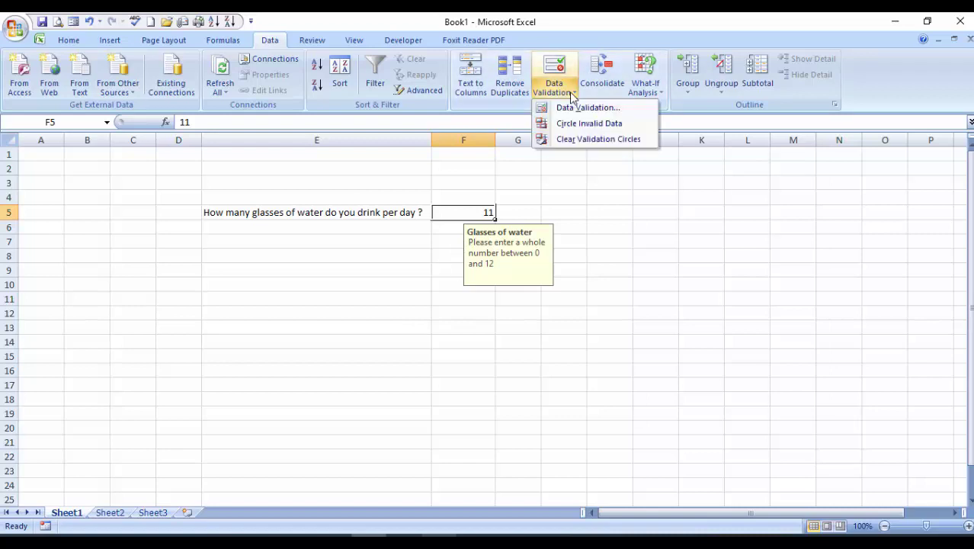
pyautogui.click(572, 105)
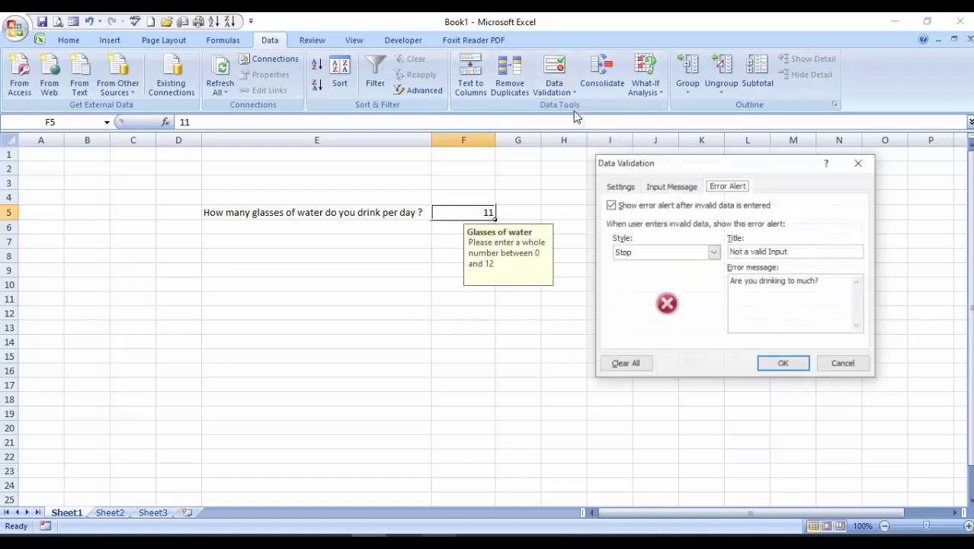
pyautogui.click(619, 187)
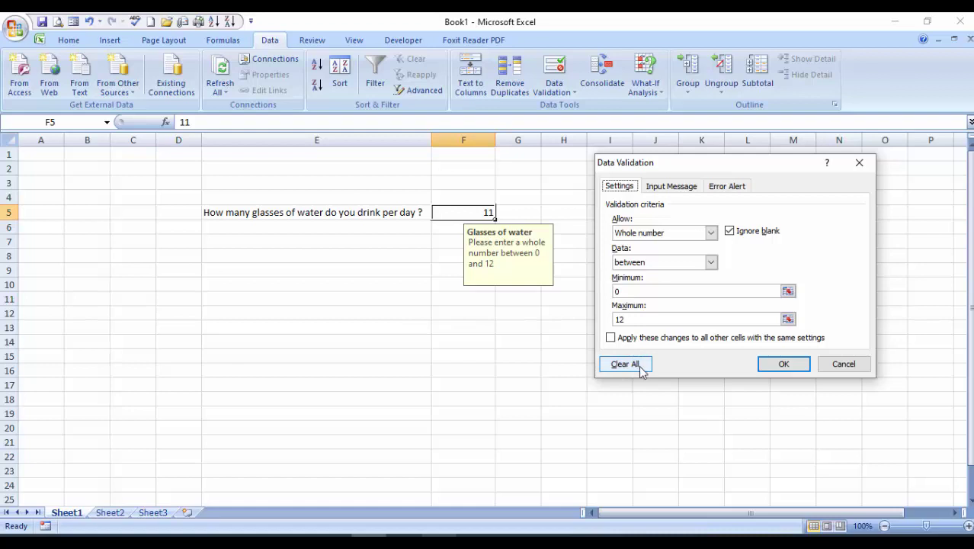
pyautogui.click(642, 368)
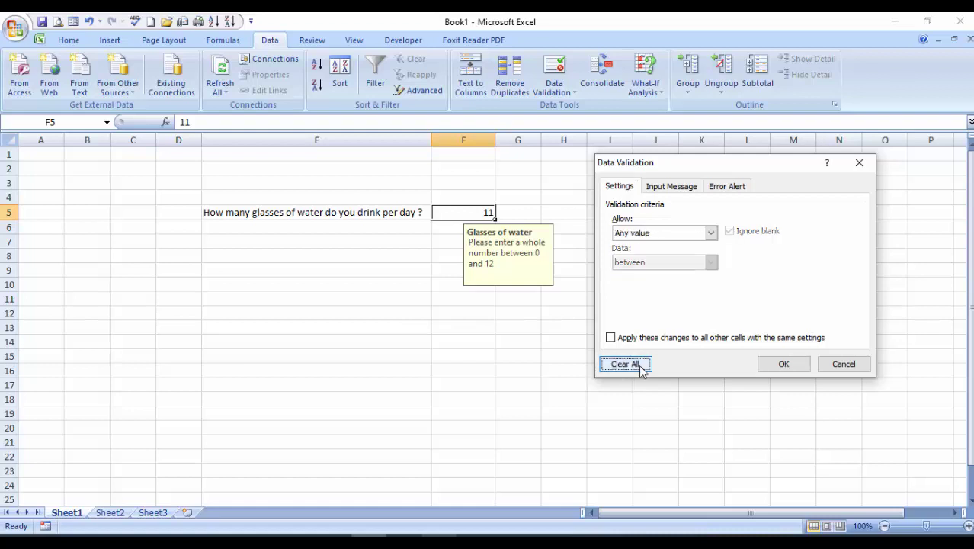
pyautogui.click(779, 366)
pyautogui.click(556, 328)
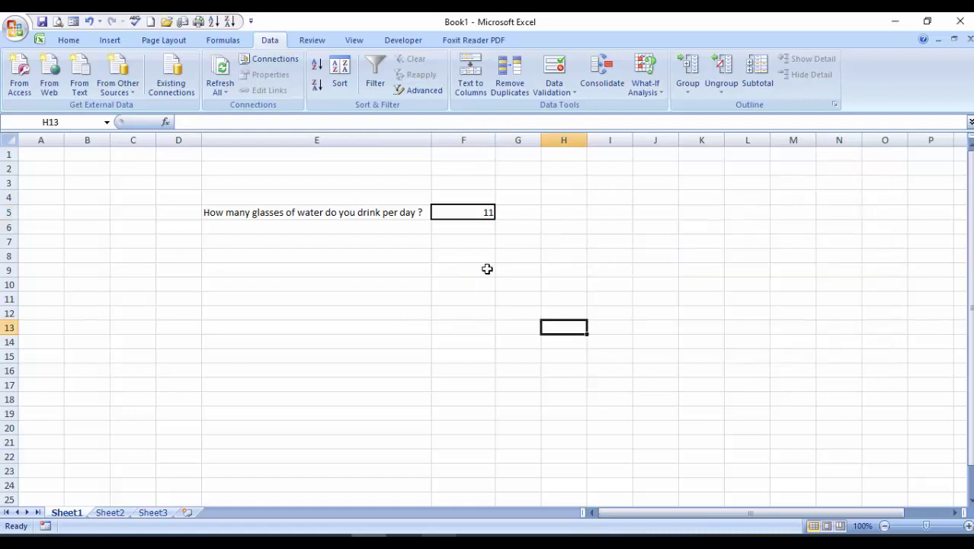
# Enter 65 in F5, which is accepted without any error alert
pyautogui.click(465, 213)
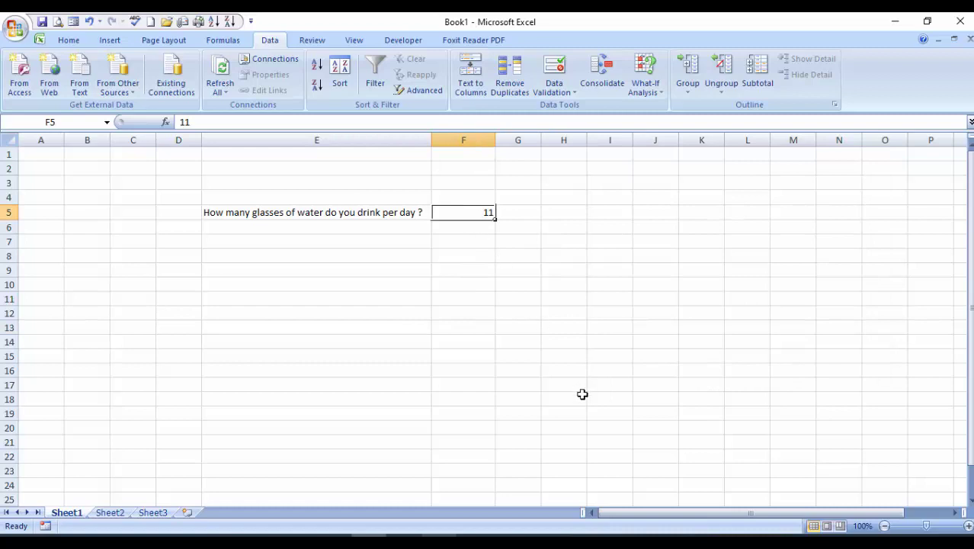
pyautogui.write('20')
pyautogui.press('Return')
pyautogui.press('Return')
pyautogui.press('Up')
pyautogui.press('Up')
pyautogui.write('65')
pyautogui.press('Return')
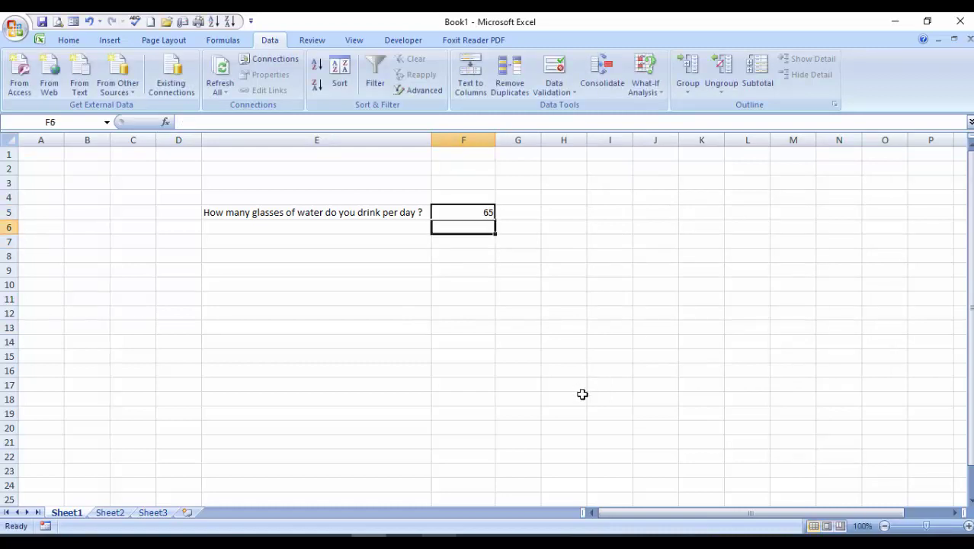
pyautogui.press('Up')
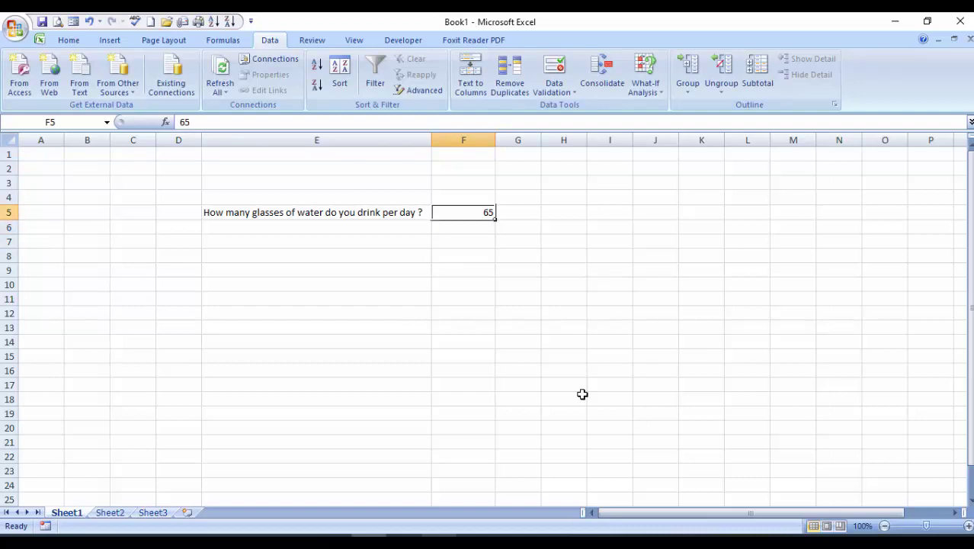
# Confirm F5's validation still shows Any value and close the dialog unchanged
pyautogui.click(555, 91)
pyautogui.click(579, 108)
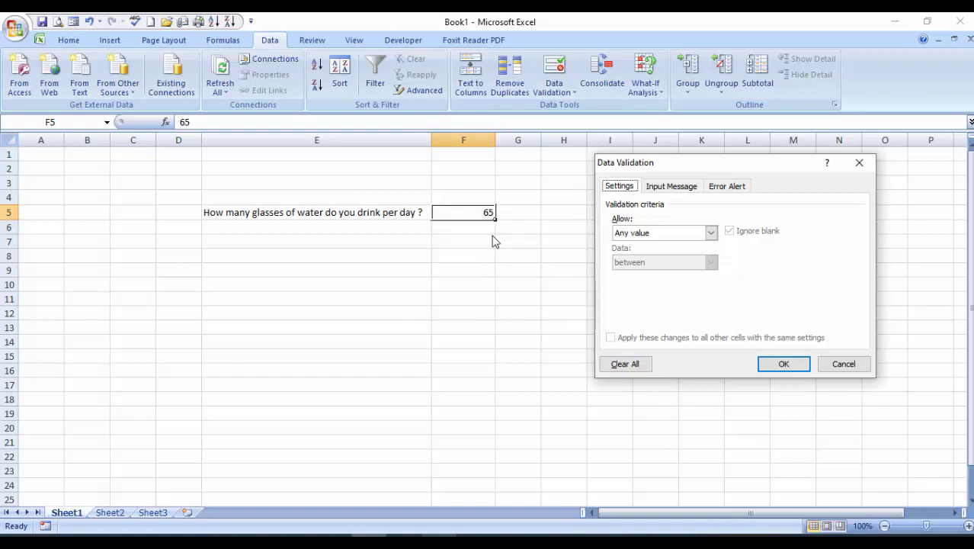
pyautogui.click(846, 365)
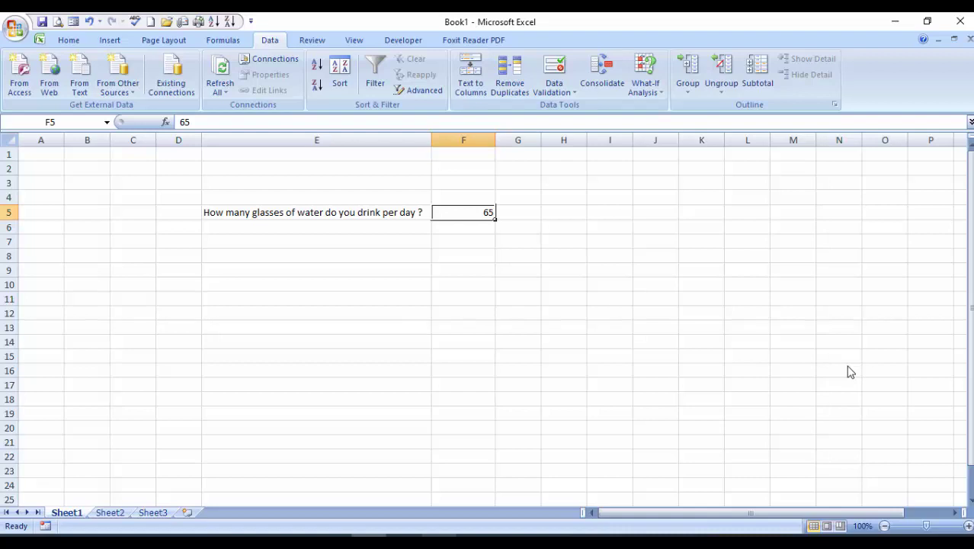